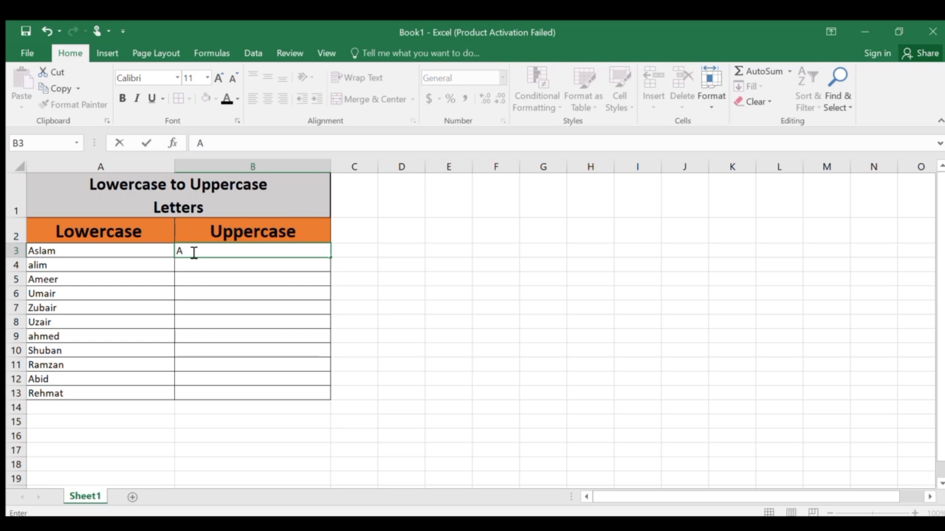
# Enter the names from A3 and A4 into cells B3 and B4 of the Uppercase column.
pyautogui.write('am')
pyautogui.press('Return')
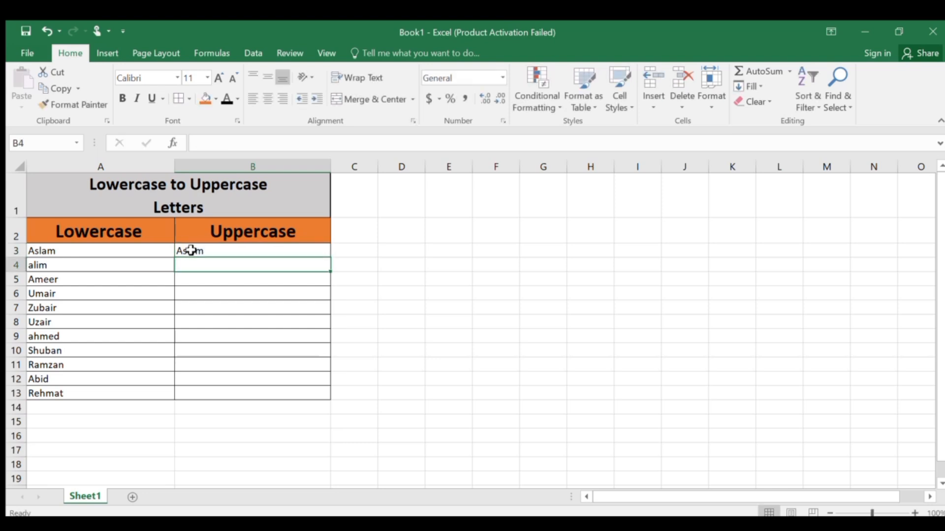
pyautogui.write('al')
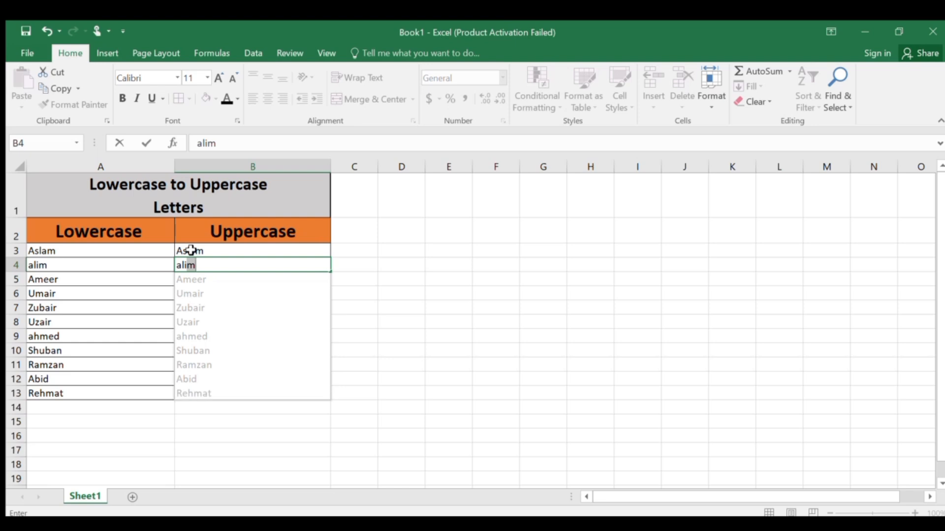
pyautogui.write('im')
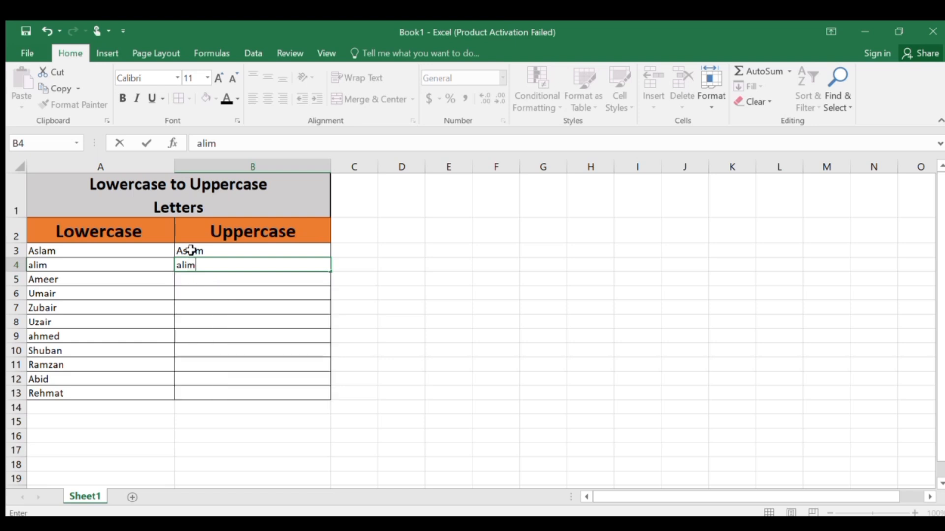
pyautogui.press('Return')
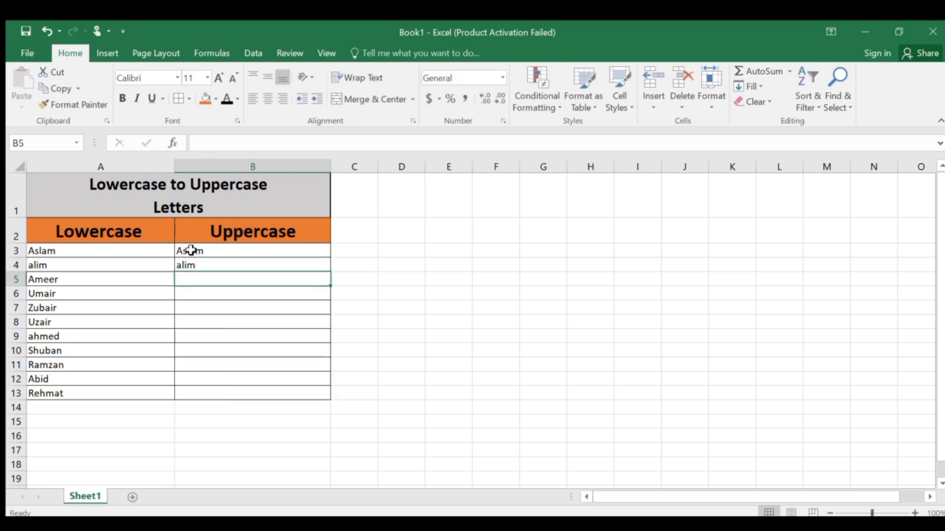
# Clear the names from cells B4 and B3.
pyautogui.click(197, 263)
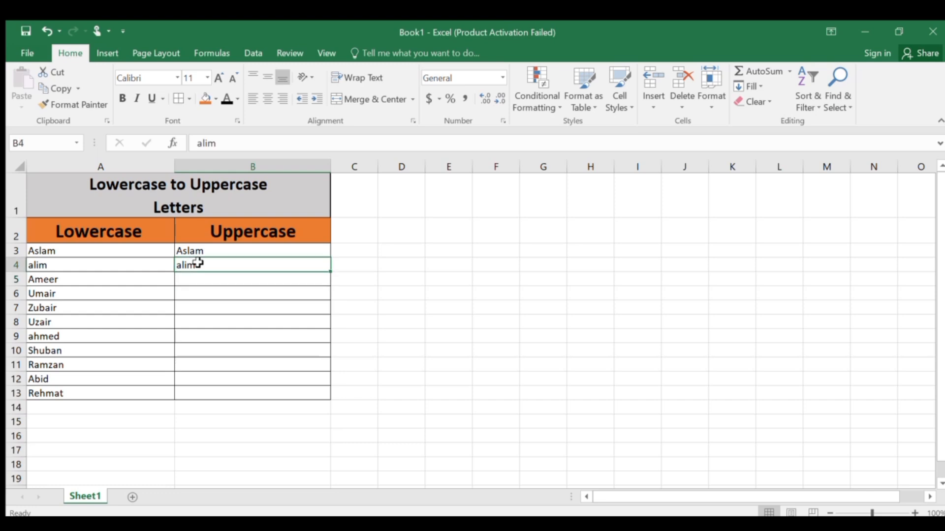
pyautogui.press('BackSpace')
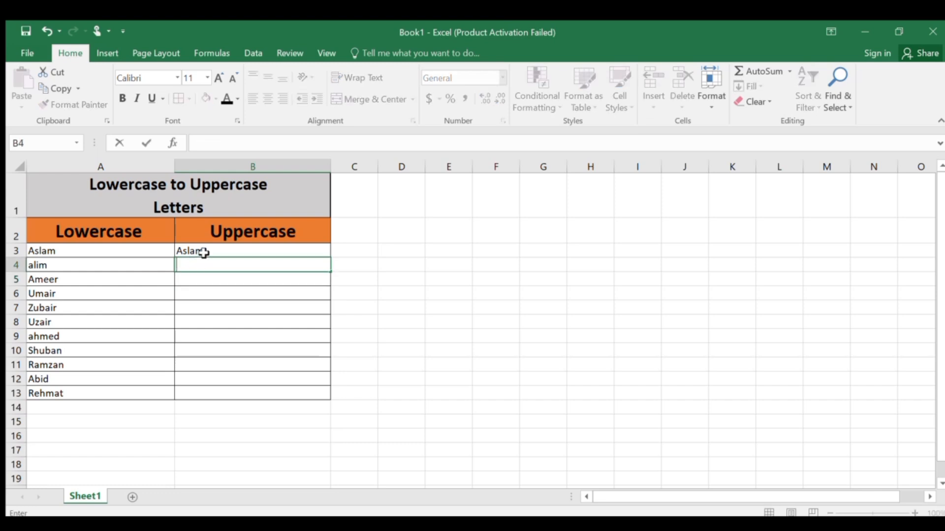
pyautogui.click(204, 252)
pyautogui.press('BackSpace')
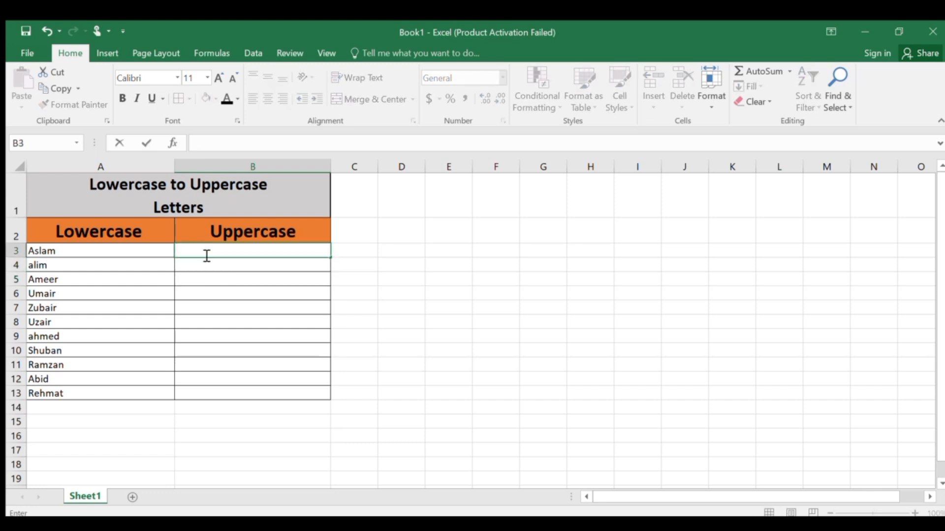
# Re-enter the names of A3 and A4 in B3 and B4, and Flash Fill the remaining names down to B13.
pyautogui.write('Aslam')
pyautogui.press('Return')
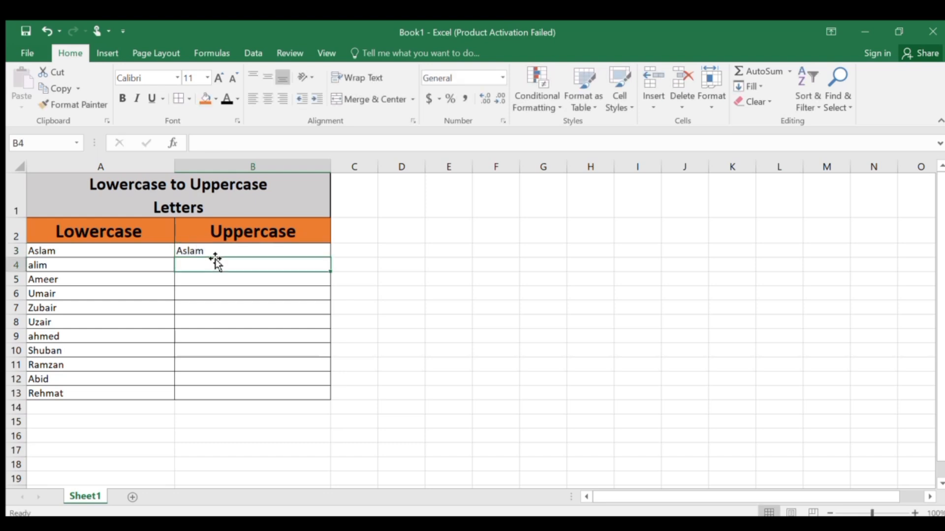
pyautogui.write('a')
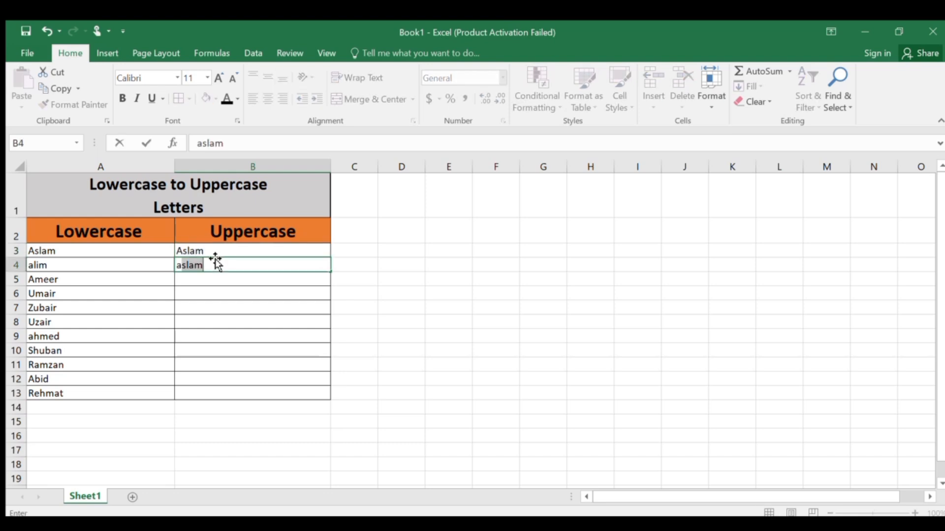
pyautogui.write('lim')
pyautogui.press('Return')
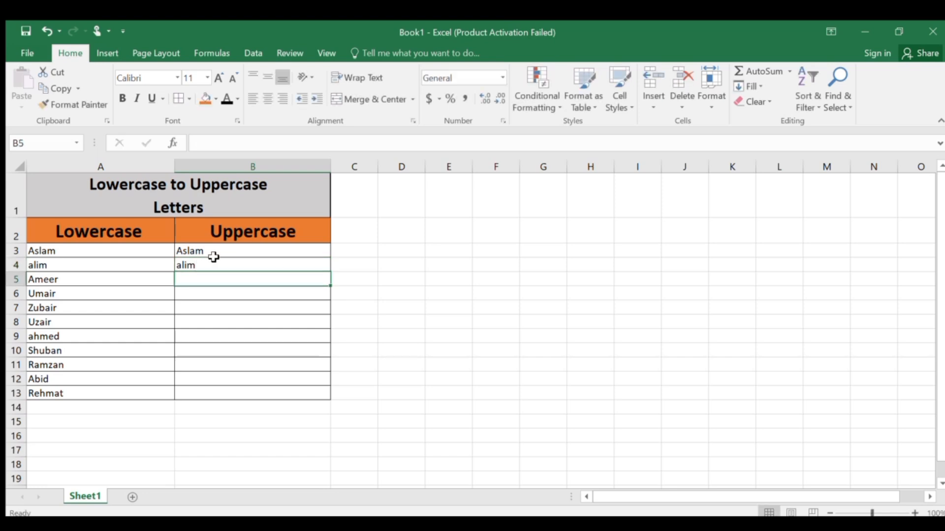
pyautogui.write('Ameer')
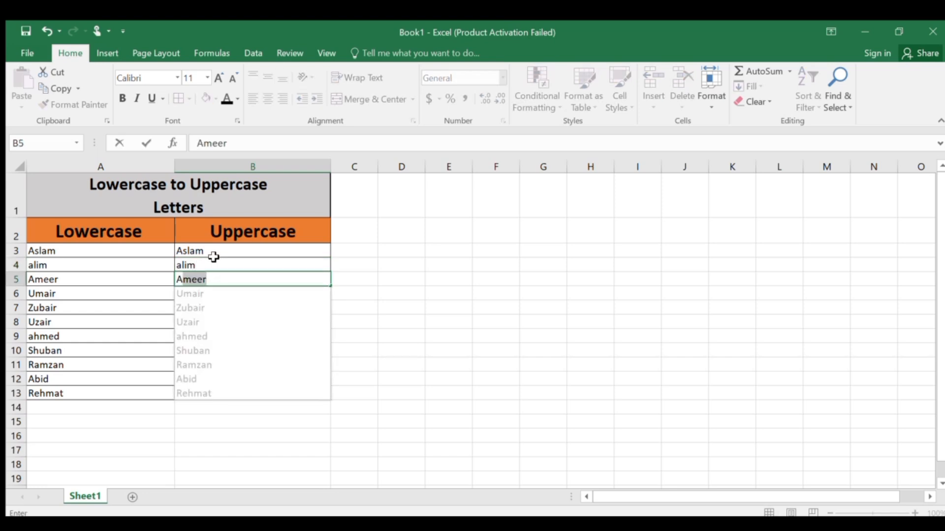
pyautogui.press('Return')
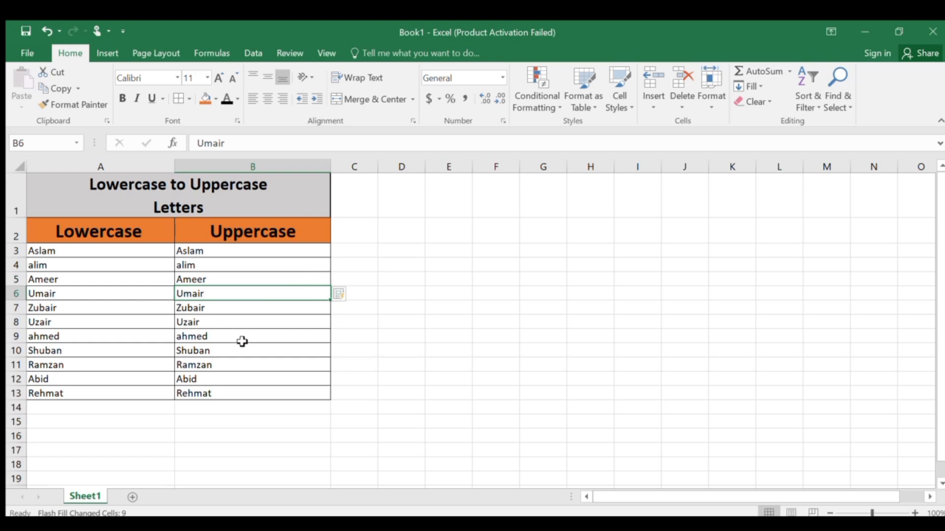
pyautogui.click(346, 398)
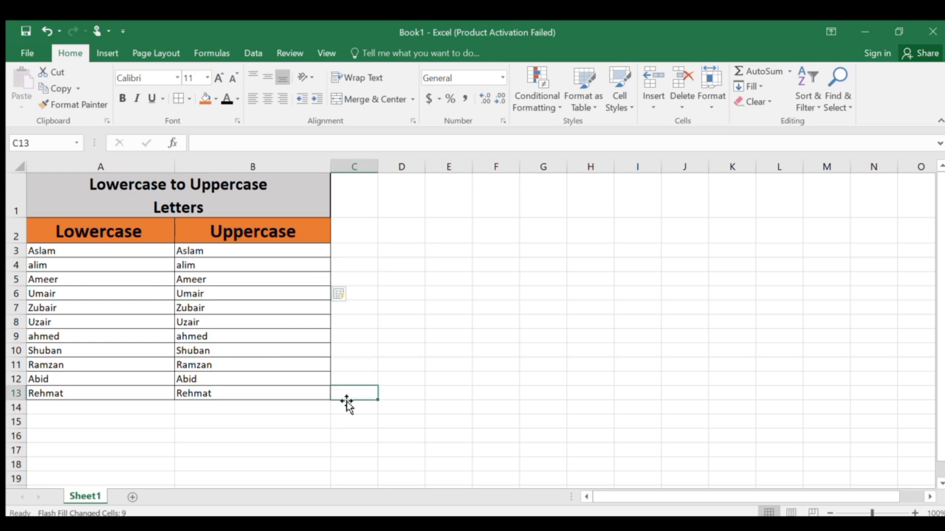
# Undo the Flash Fill and the names entered in the Uppercase column, back to an empty B3:B13.
pyautogui.hotkey('ctrl', 'z')
pyautogui.hotkey('ctrl', 'z')
pyautogui.hotkey('ctrl', 'z')
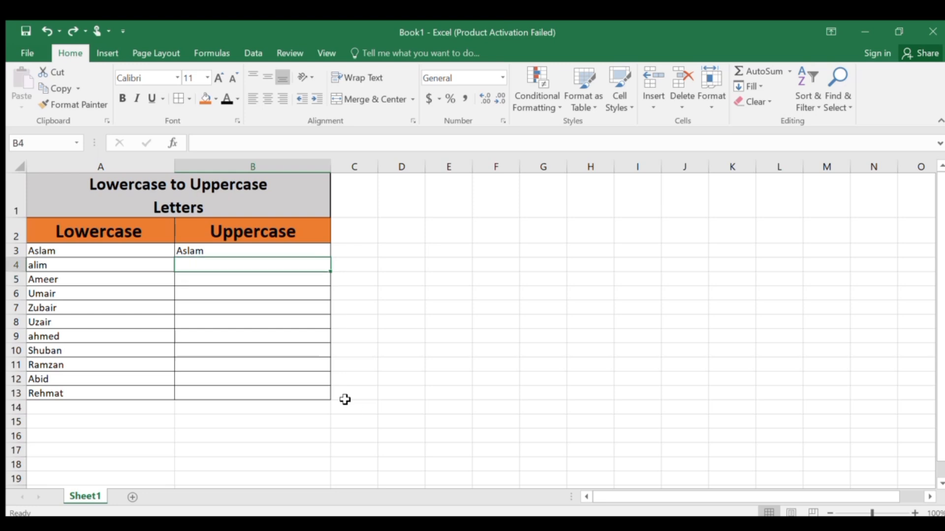
pyautogui.press('Up')
pyautogui.hotkey('ctrl', 'y')
pyautogui.hotkey('ctrl', 'z')
pyautogui.hotkey('ctrl', 'z')
pyautogui.click(387, 341)
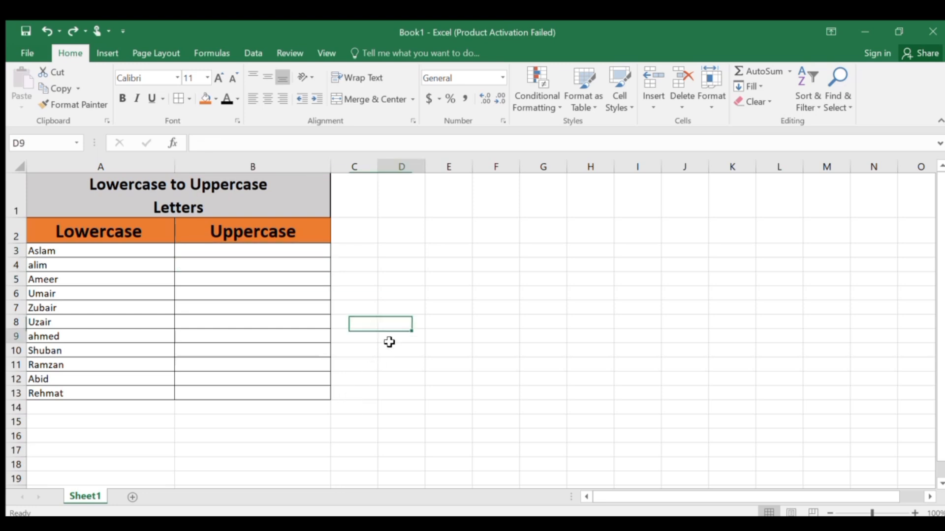
pyautogui.click(206, 254)
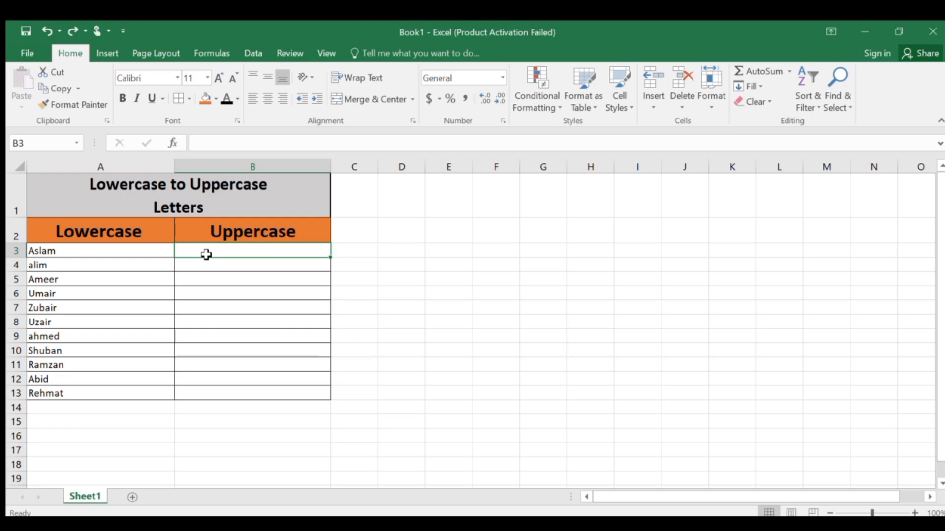
pyautogui.write('=')
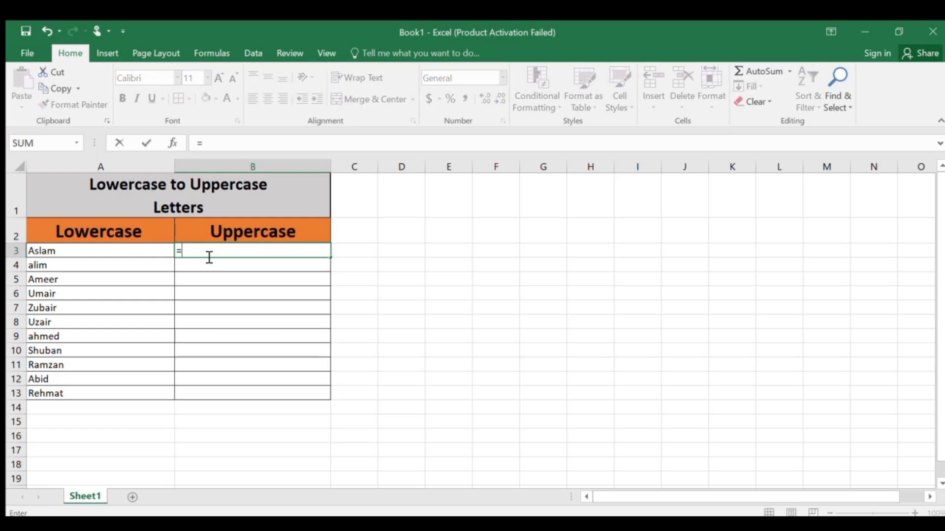
pyautogui.write('UPPER')
pyautogui.click(68, 254)
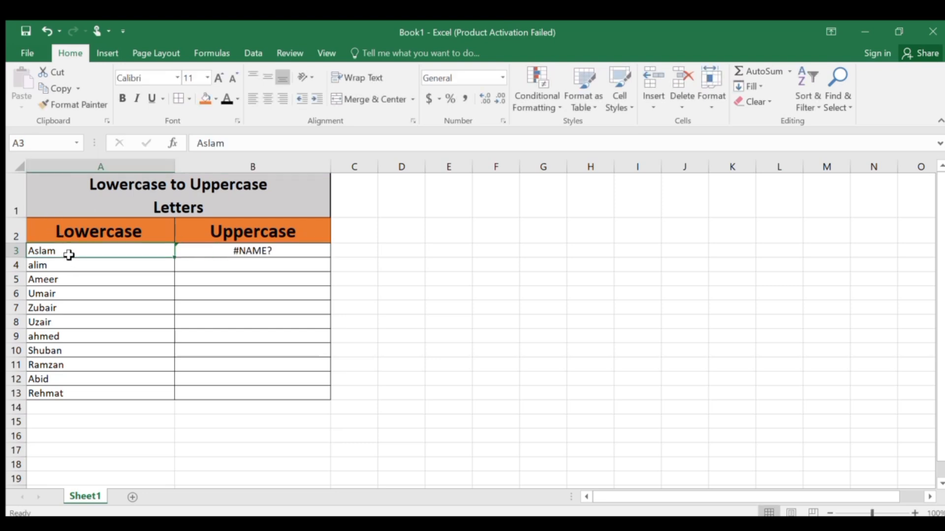
pyautogui.click(350, 278)
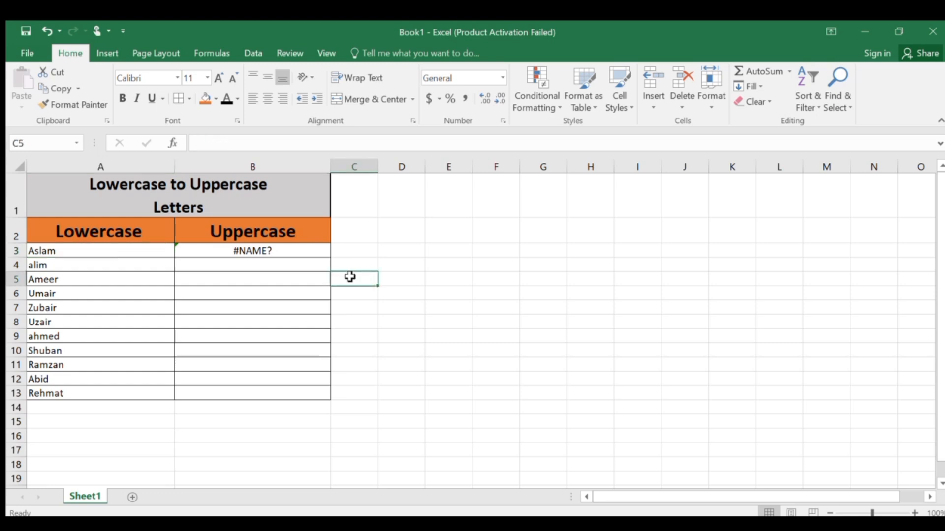
pyautogui.click(294, 261)
pyautogui.click(294, 251)
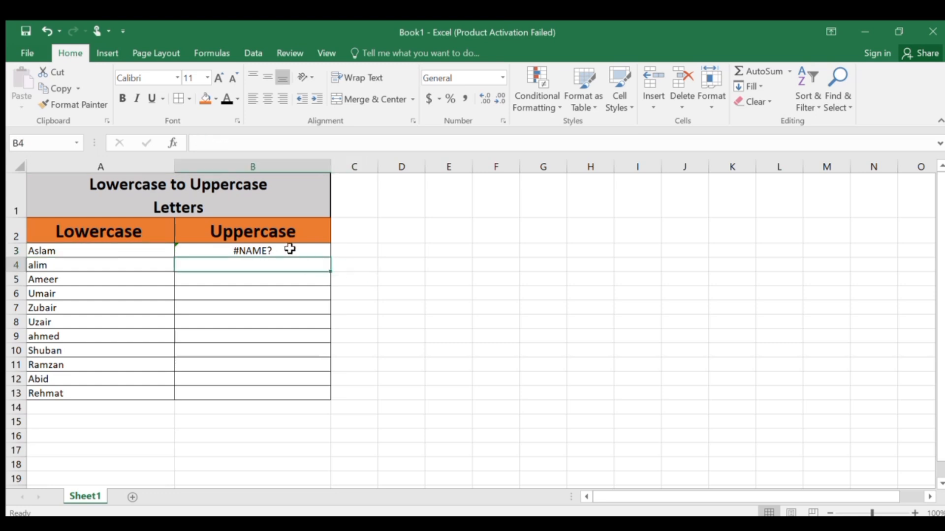
pyautogui.press('BackSpace')
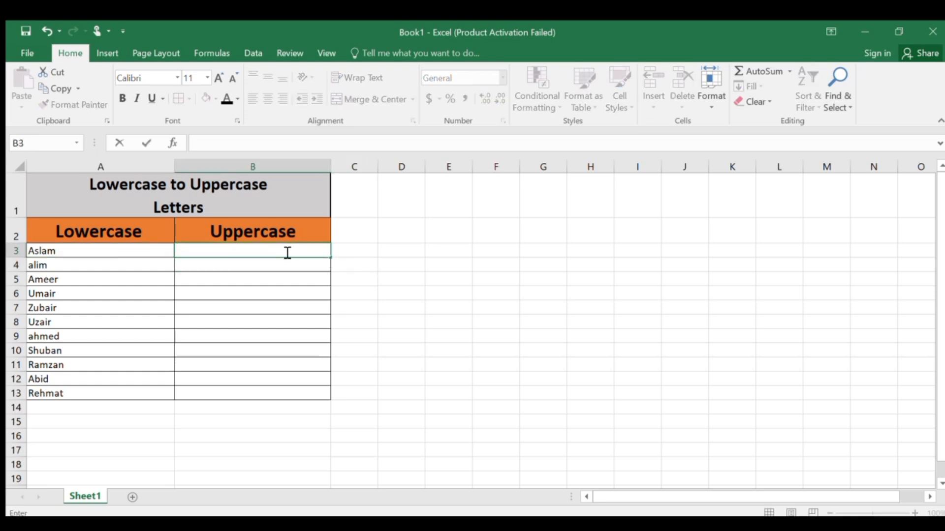
# Enter the formula =UPPER(A3) in cell B3 to convert the first name to capital letters.
pyautogui.write('=')
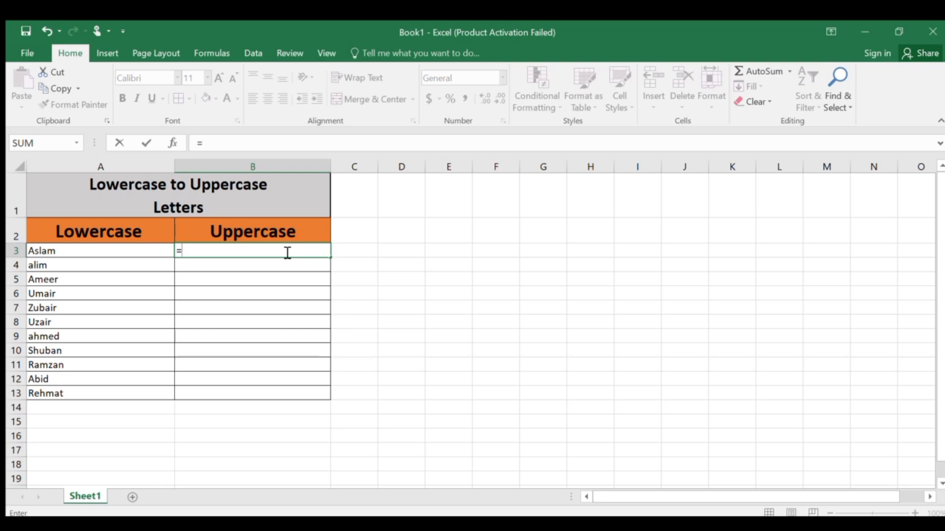
pyautogui.write('UPPER')
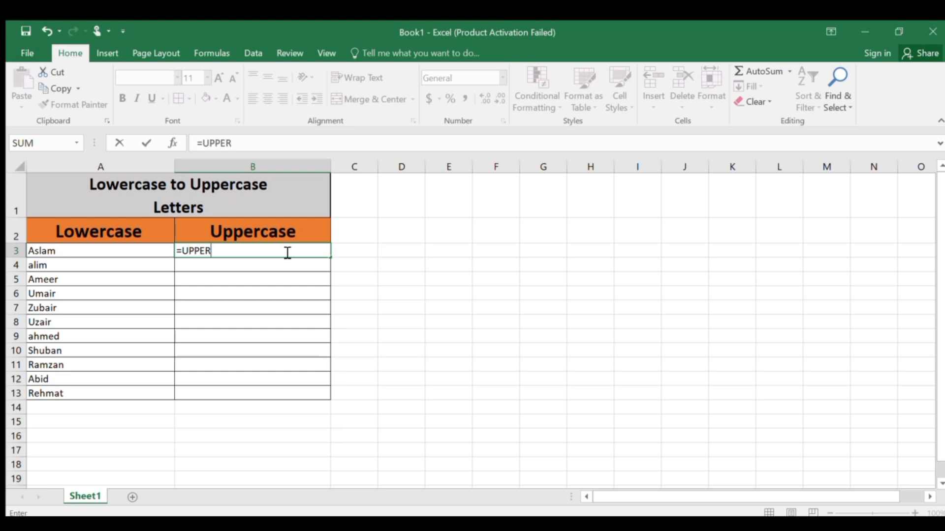
pyautogui.write('(')
pyautogui.click(83, 251)
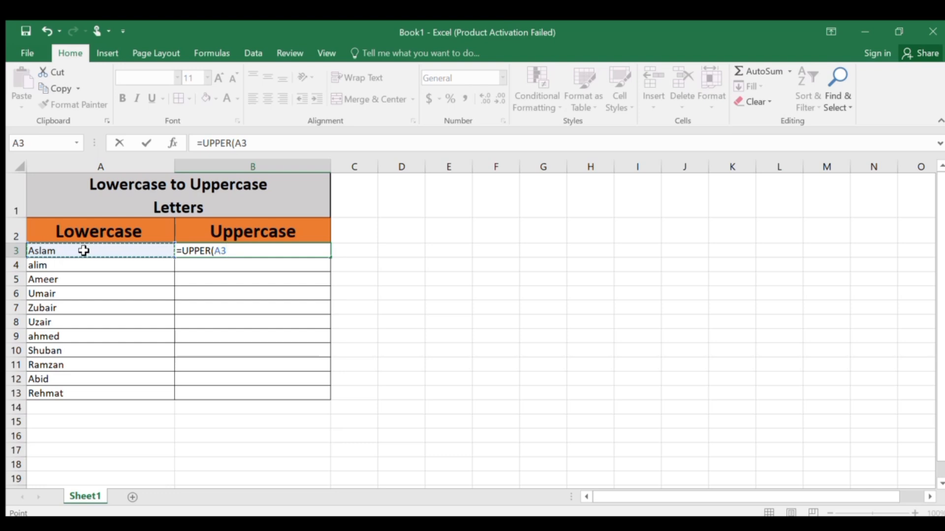
pyautogui.write(')')
pyautogui.press('Return')
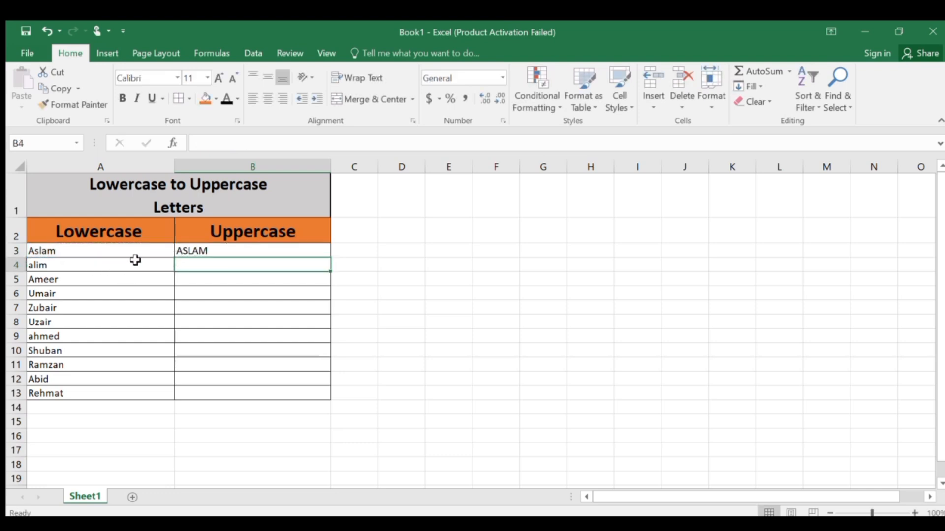
# Fill the UPPER formula from B3 down the Uppercase column to B13.
pyautogui.click(186, 252)
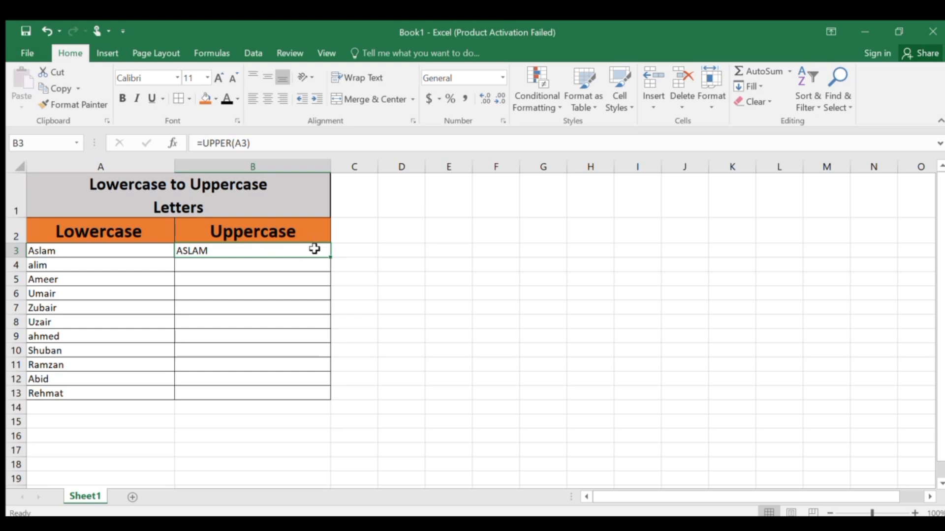
pyautogui.moveTo(332, 266); pyautogui.dragTo(335, 343)
pyautogui.click(564, 284)
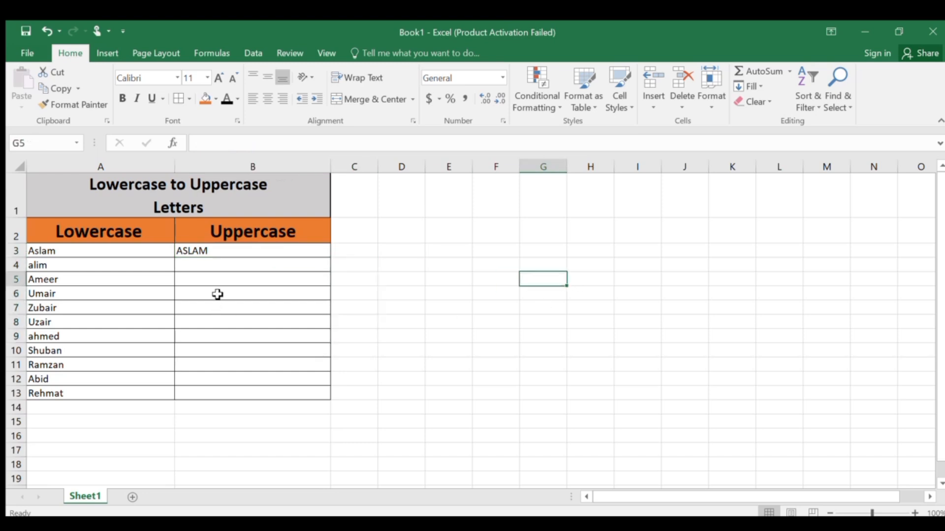
pyautogui.click(218, 252)
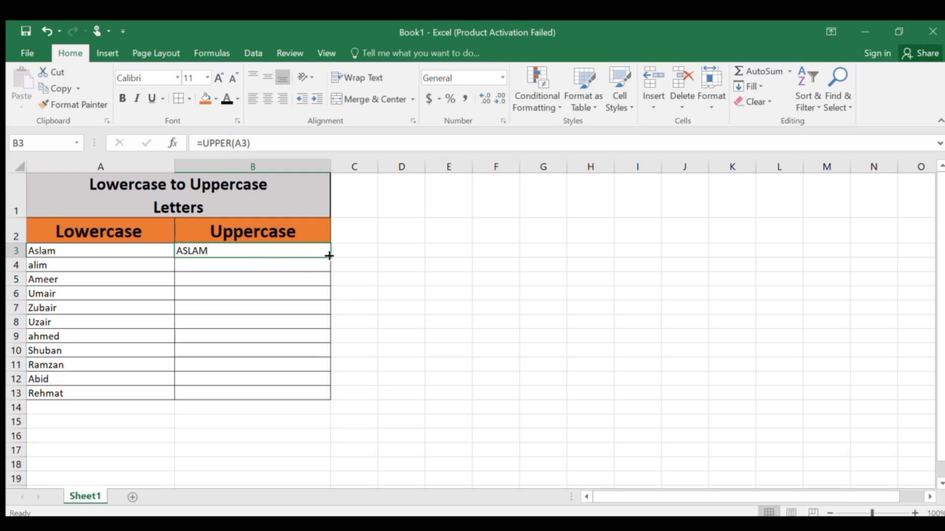
pyautogui.moveTo(329, 257); pyautogui.dragTo(330, 396)
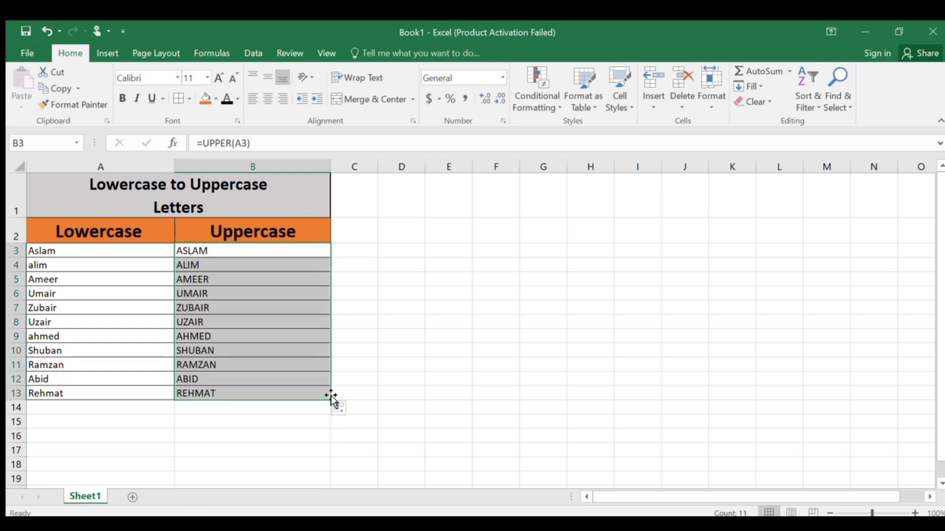
pyautogui.press('Return')
pyautogui.click(428, 348)
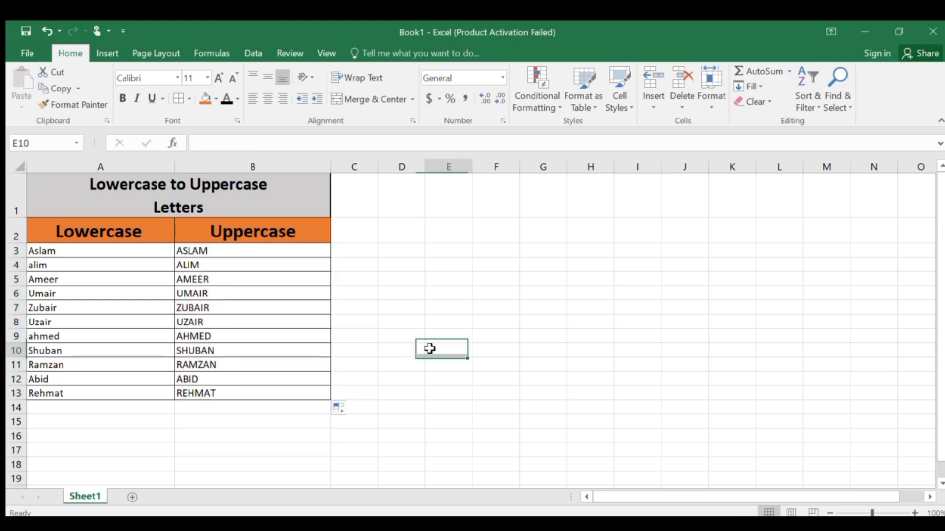
# Undo the UPPER formula and its fill in the Uppercase column, and clear cell B3.
pyautogui.click(421, 320)
pyautogui.hotkey('ctrl', 'z')
pyautogui.hotkey('ctrl', 'z')
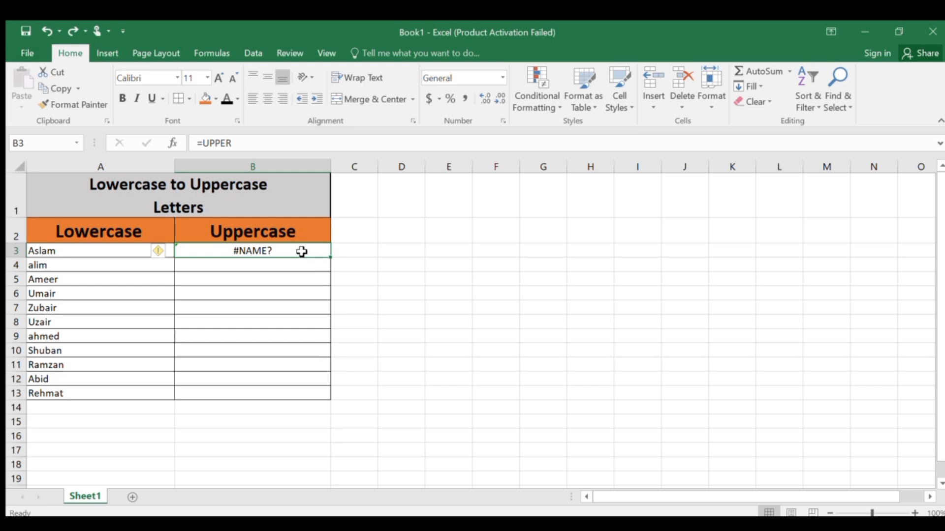
pyautogui.press('BackSpace')
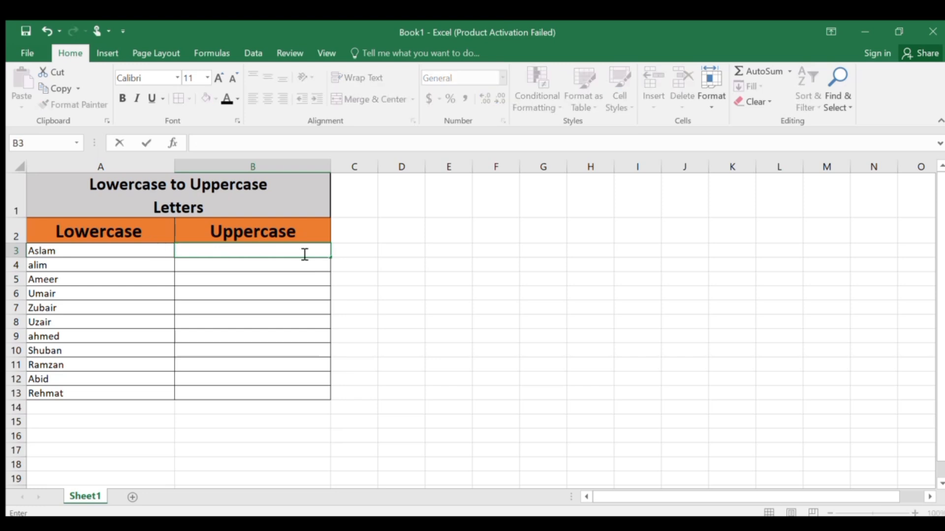
pyautogui.click(366, 249)
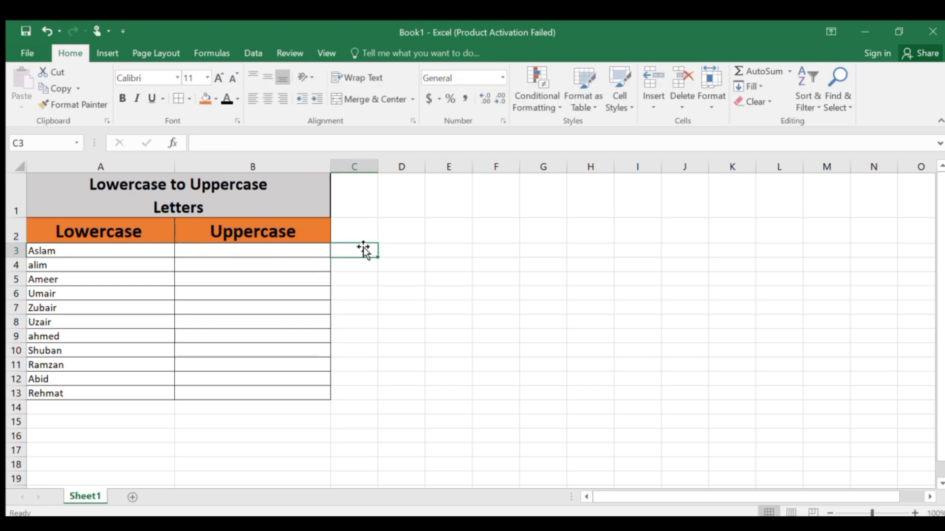
pyautogui.click(216, 251)
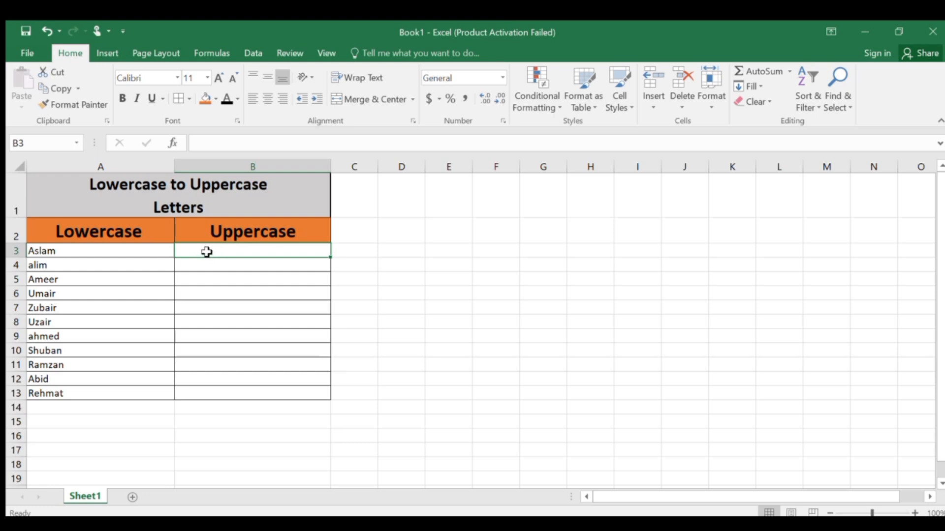
pyautogui.write('=-')
pyautogui.press('BackSpace')
pyautogui.press('BackSpace')
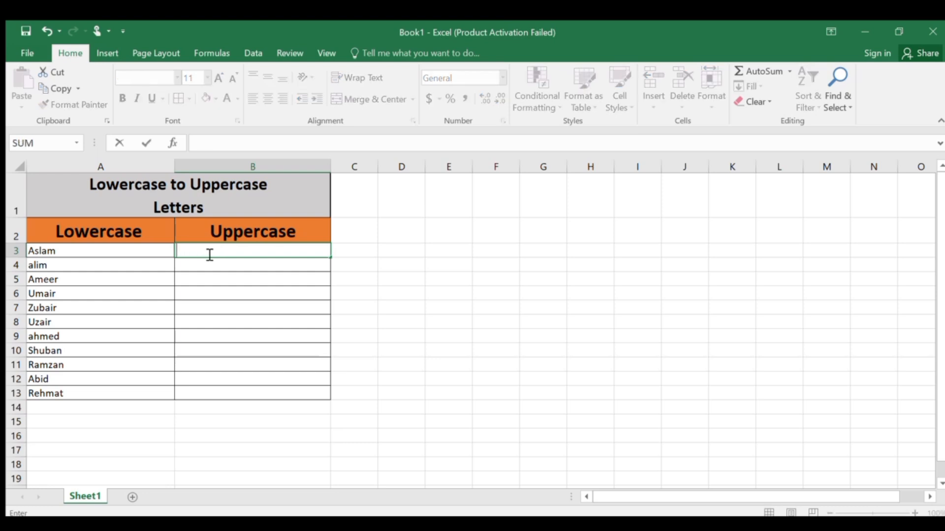
pyautogui.press('Escape')
# Enter the formula =UPPER(A3:A13) in cell B3, referencing the whole list of names in the Lowercase column.
pyautogui.write('=UPPER(')
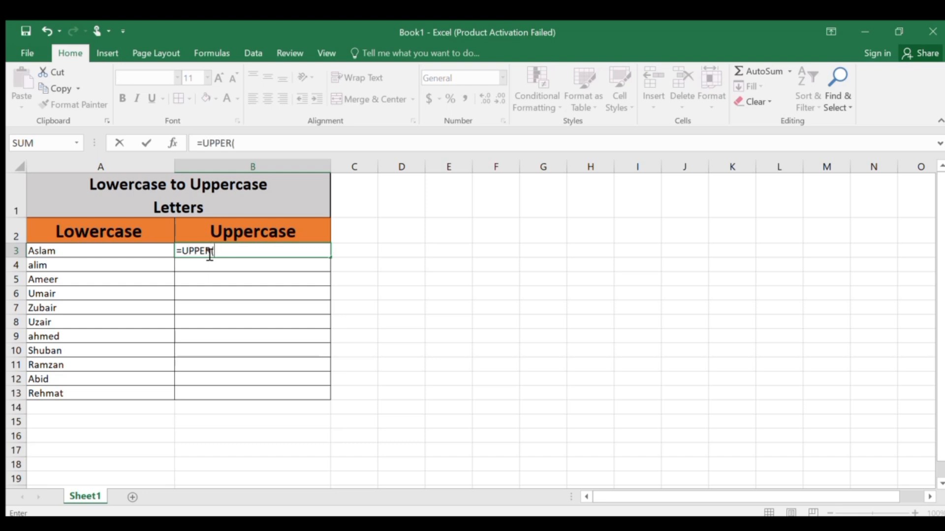
pyautogui.click(57, 250)
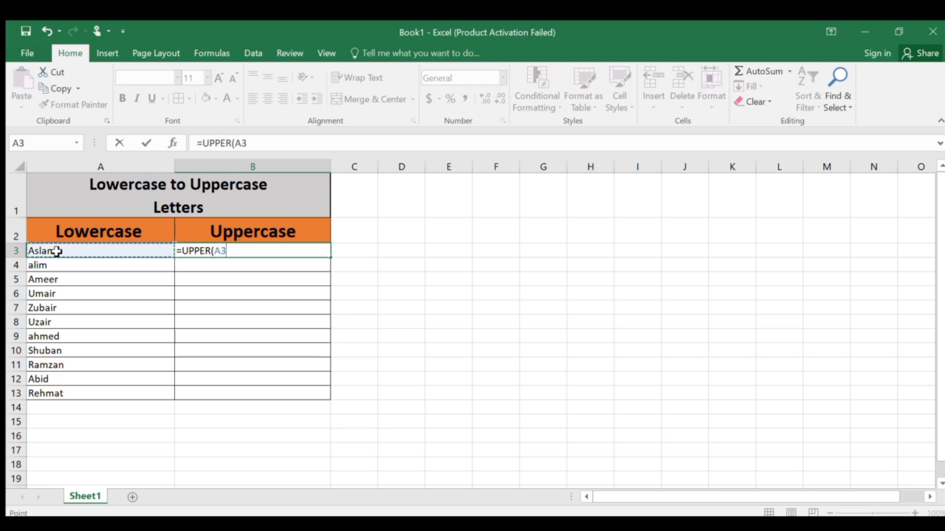
pyautogui.moveTo(57, 251); pyautogui.dragTo(46, 392)
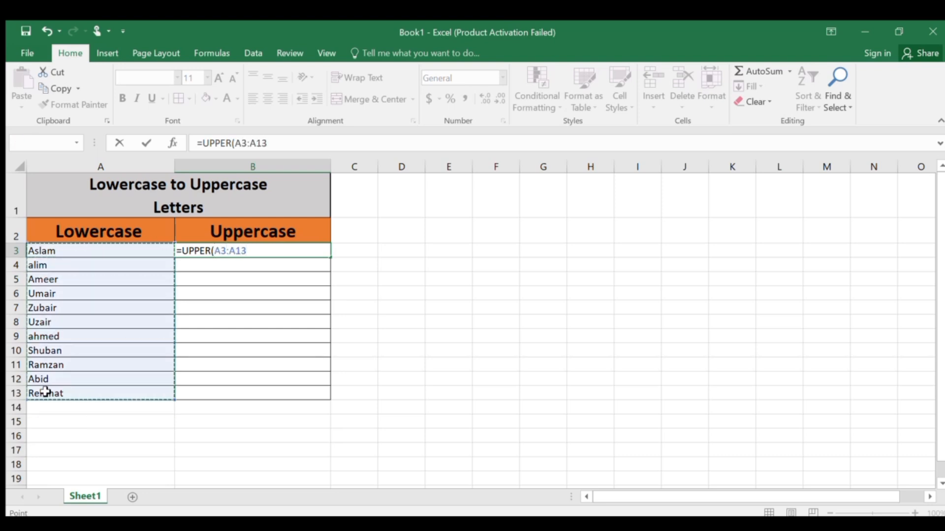
pyautogui.write(')')
pyautogui.press('Return')
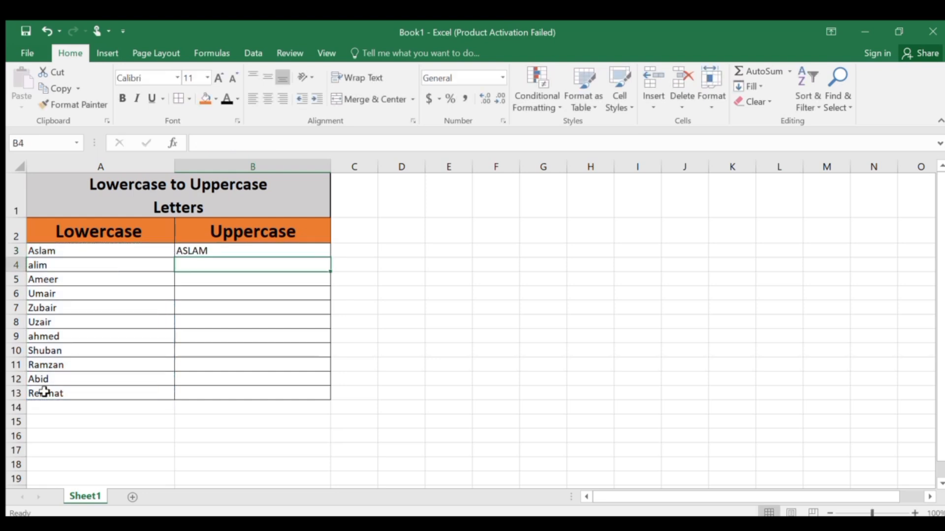
# Fill the range-based UPPER formula from B3 down the Uppercase column to B13.
pyautogui.click(199, 251)
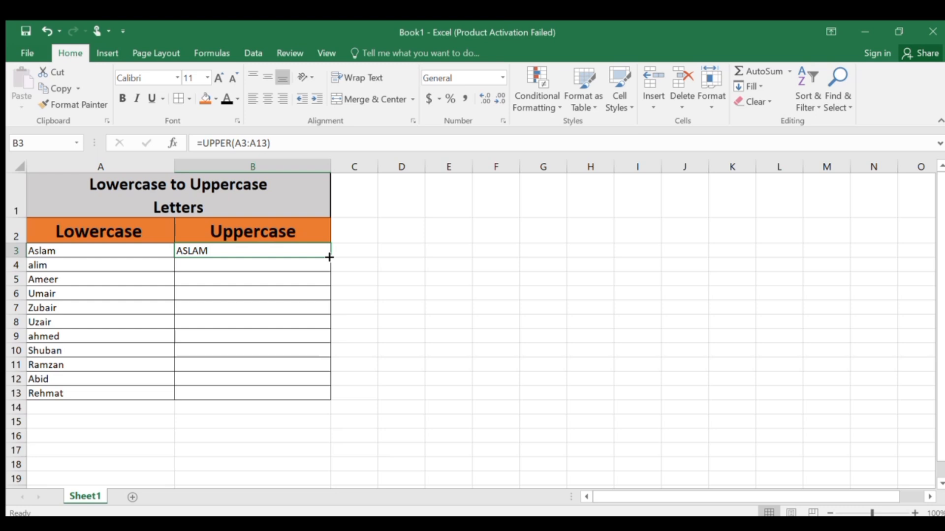
pyautogui.moveTo(329, 257); pyautogui.dragTo(316, 397)
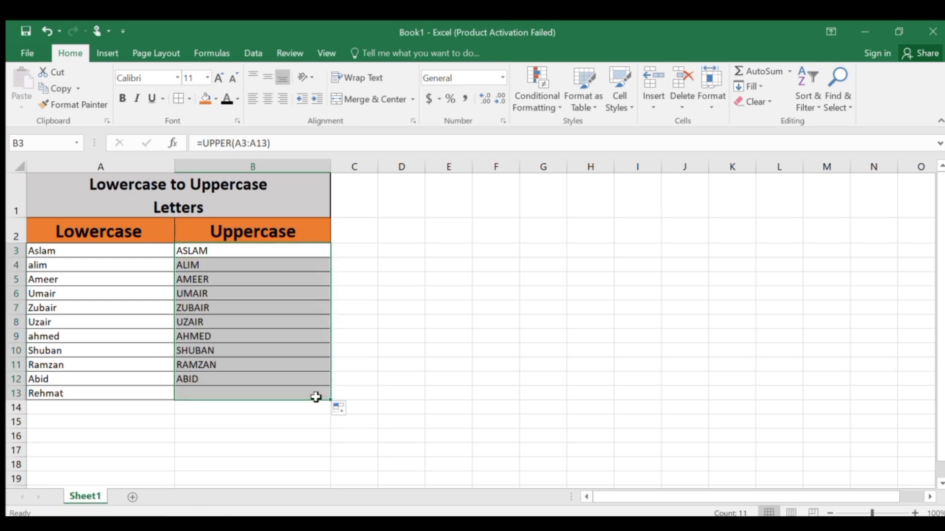
pyautogui.click(362, 370)
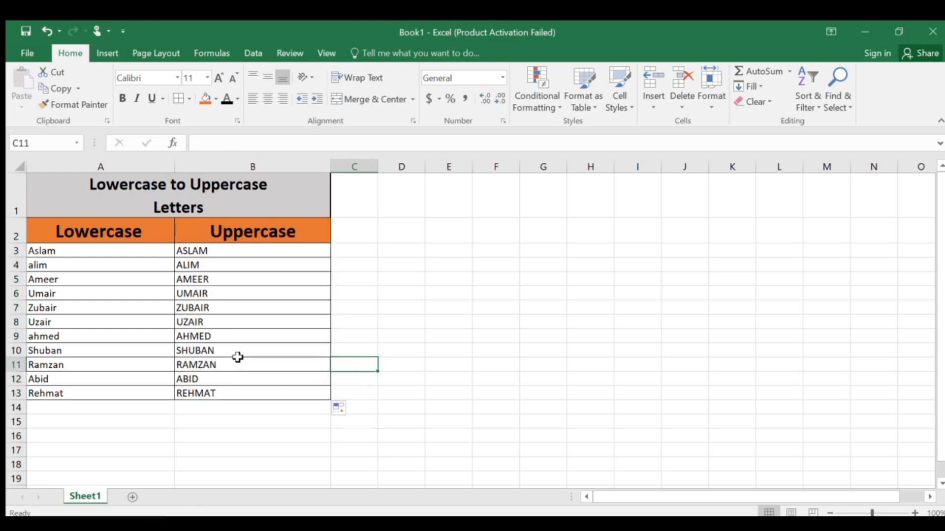
# Undo the fill in the Uppercase column and remove the range-based UPPER formula from cell B3.
pyautogui.click(406, 349)
pyautogui.hotkey('ctrl', 'z')
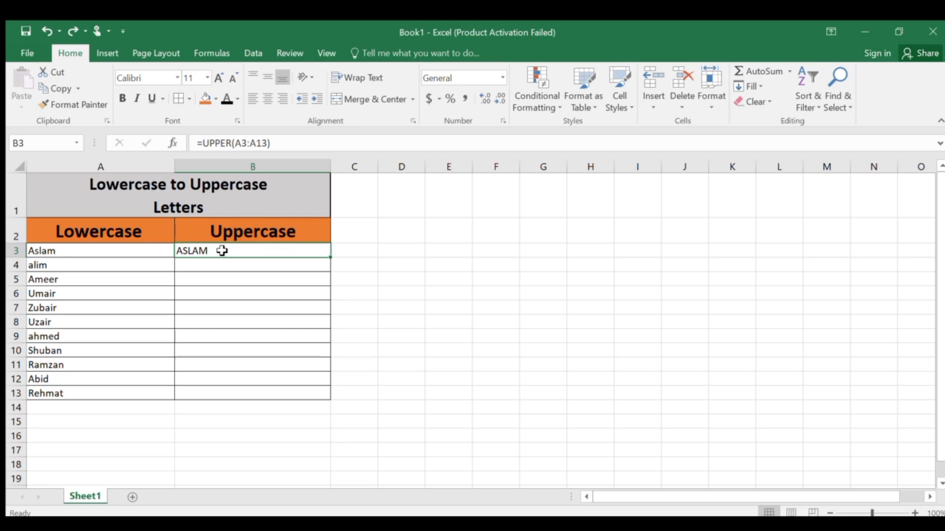
pyautogui.hotkey('ctrl', 'z')
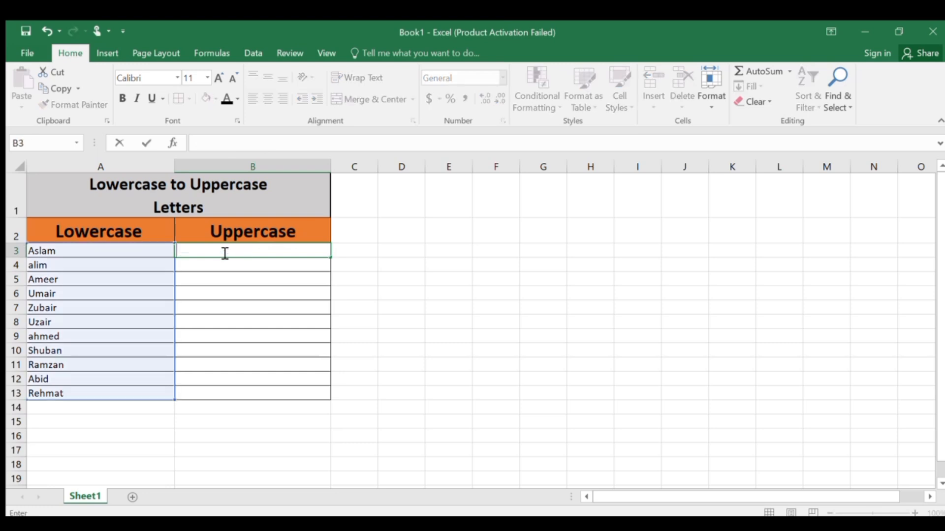
pyautogui.click(381, 278)
# Enter the formula =UPPER(A3) in cell B3, referencing only the first name in the Lowercase column.
pyautogui.click(184, 252)
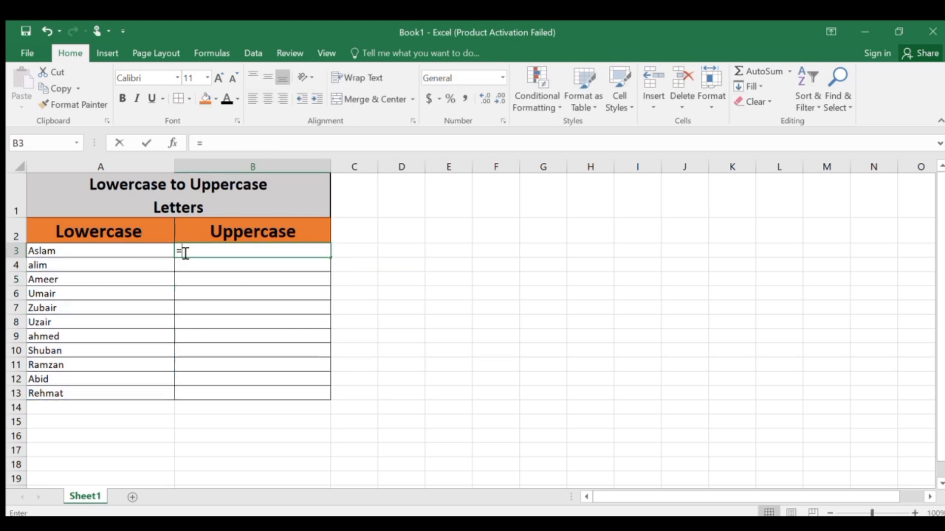
pyautogui.write('=U')
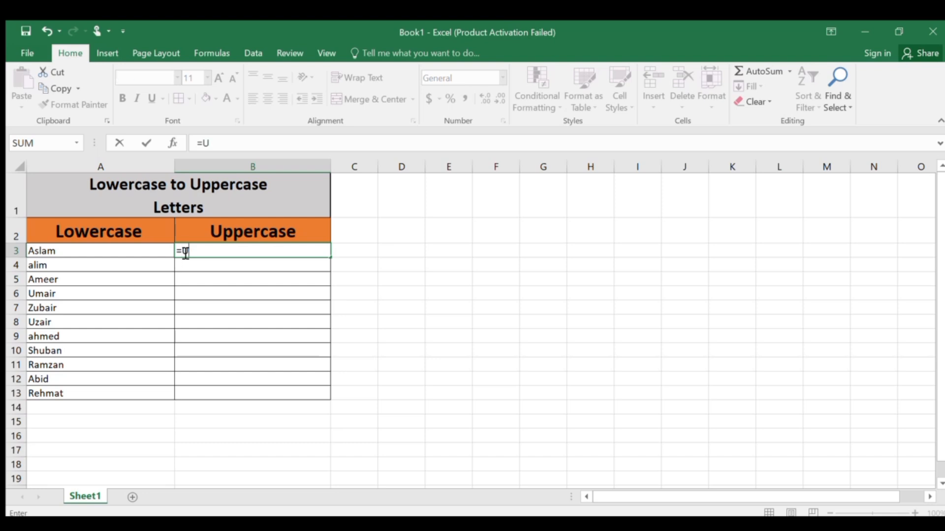
pyautogui.write('PPER(')
pyautogui.click(84, 247)
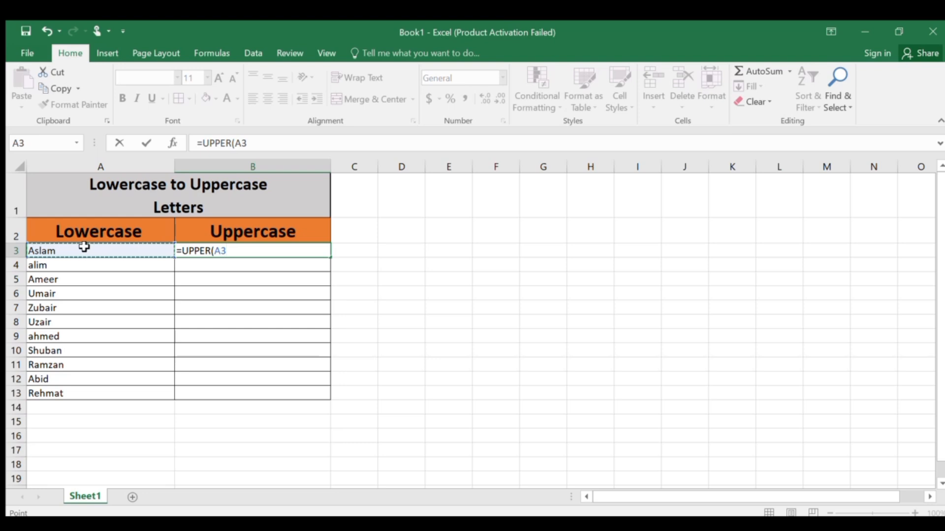
pyautogui.write(')')
pyautogui.press('Return')
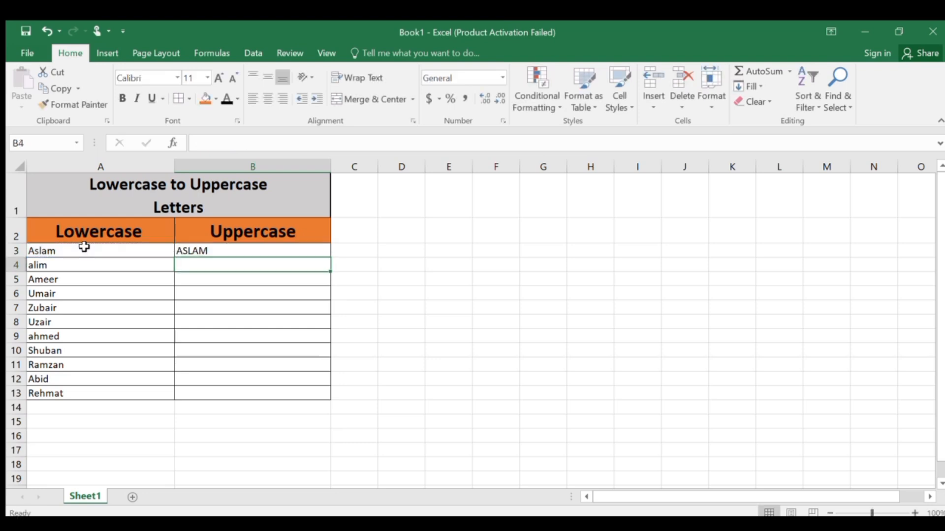
# Fill the single-cell UPPER formula from B3 down to B13 to convert the remaining names.
pyautogui.click(212, 252)
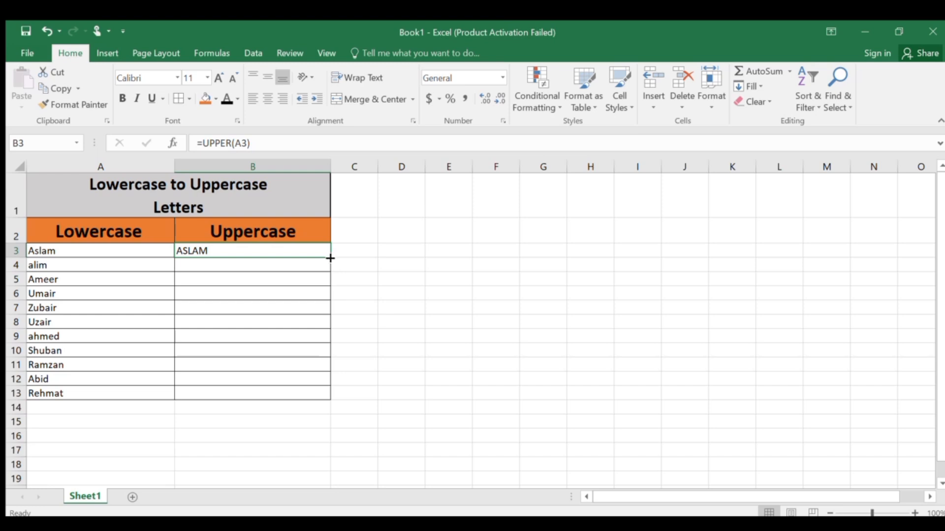
pyautogui.moveTo(331, 259); pyautogui.dragTo(327, 402)
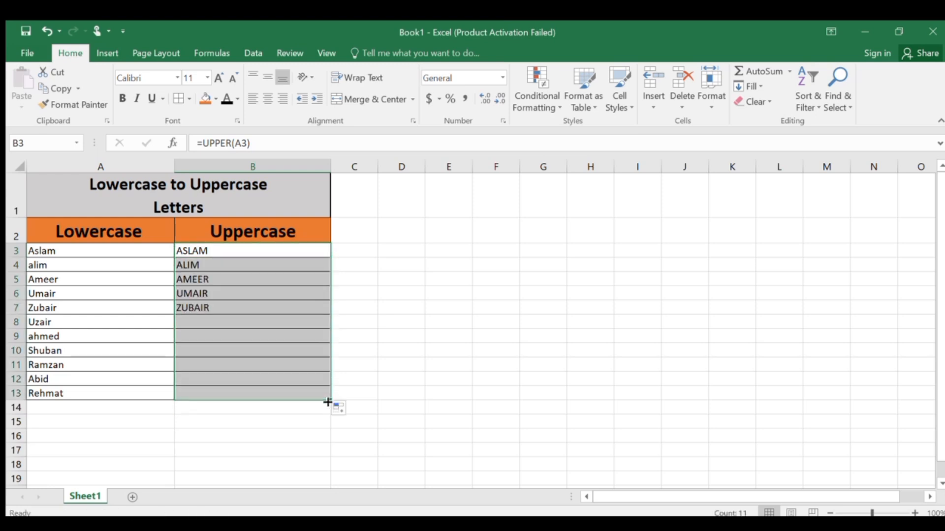
pyautogui.click(392, 362)
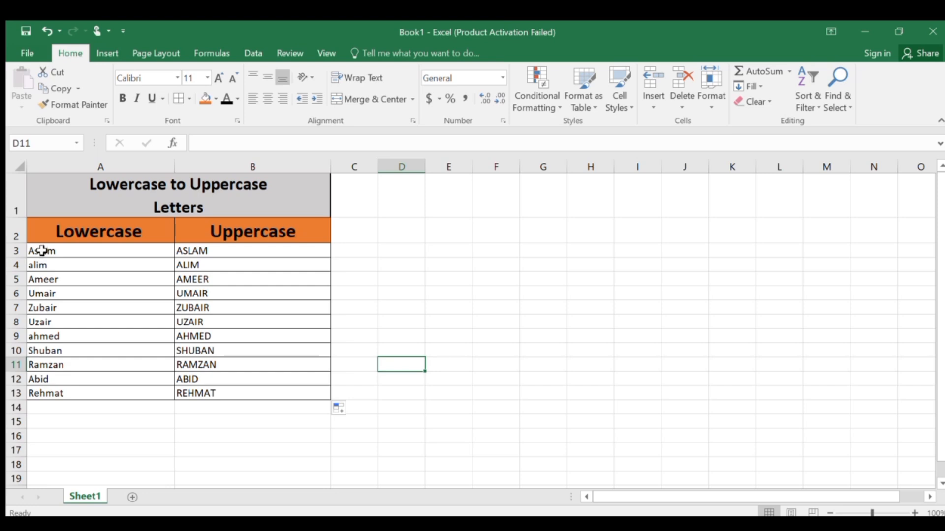
# Centre the names in A3:B13 horizontally and vertically, and increase their font size to 14.
pyautogui.moveTo(44, 251); pyautogui.dragTo(304, 387)
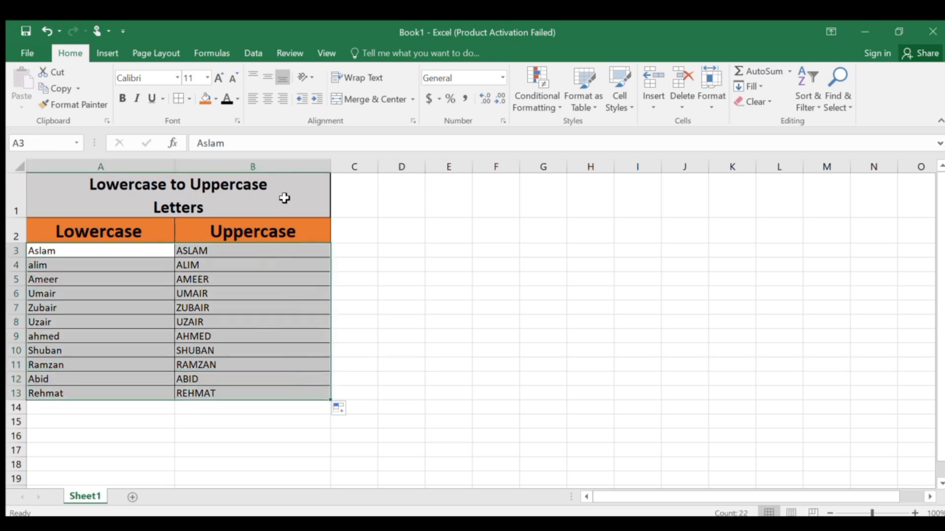
pyautogui.click(266, 71)
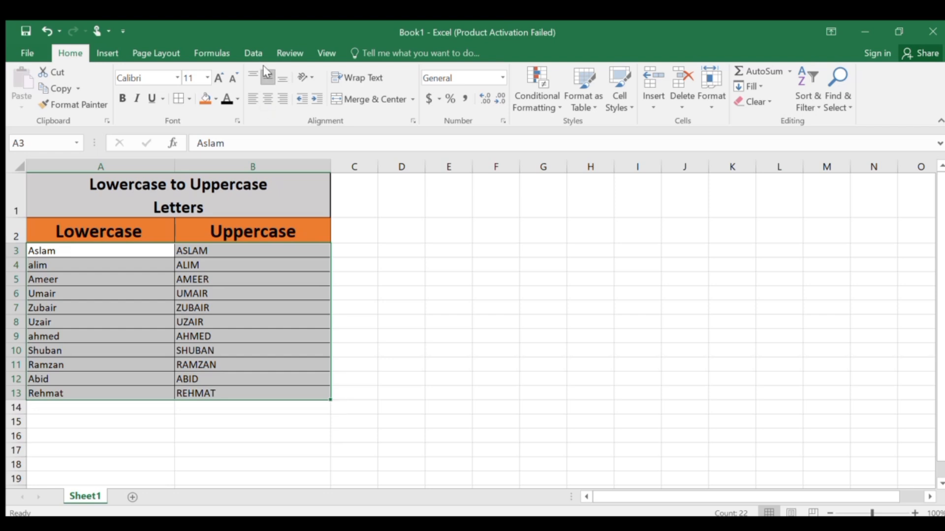
pyautogui.click(267, 99)
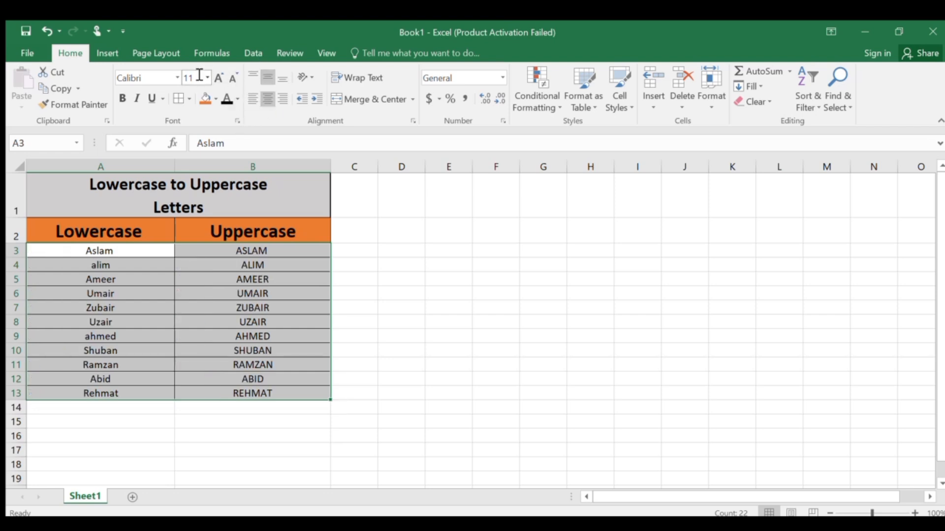
pyautogui.click(221, 77)
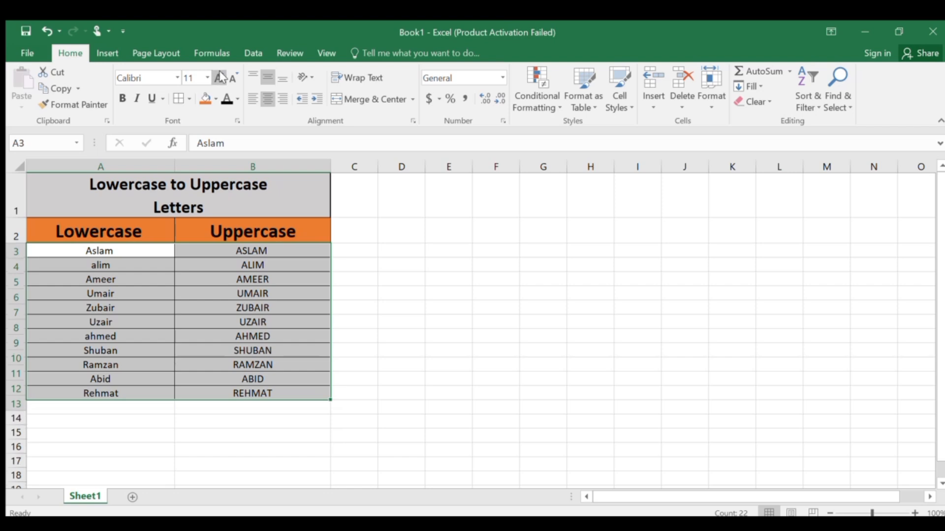
pyautogui.click(220, 77)
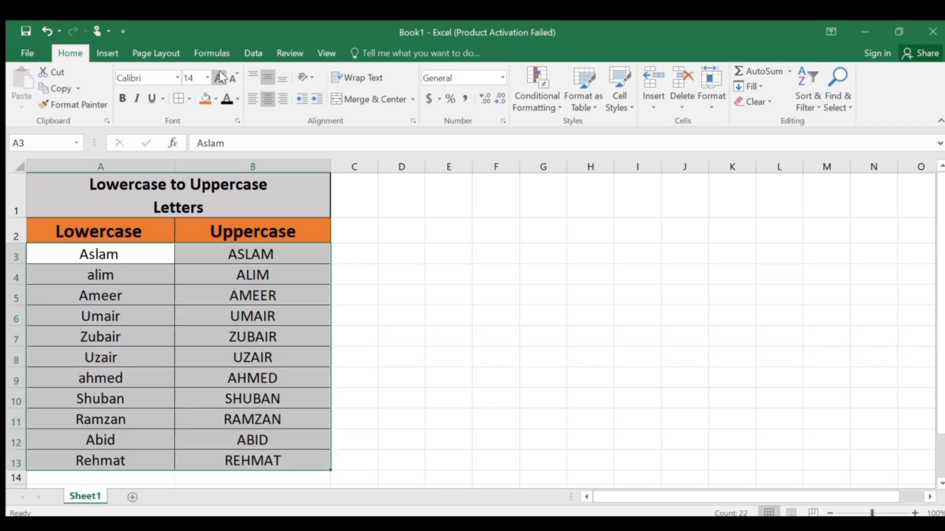
pyautogui.click(446, 233)
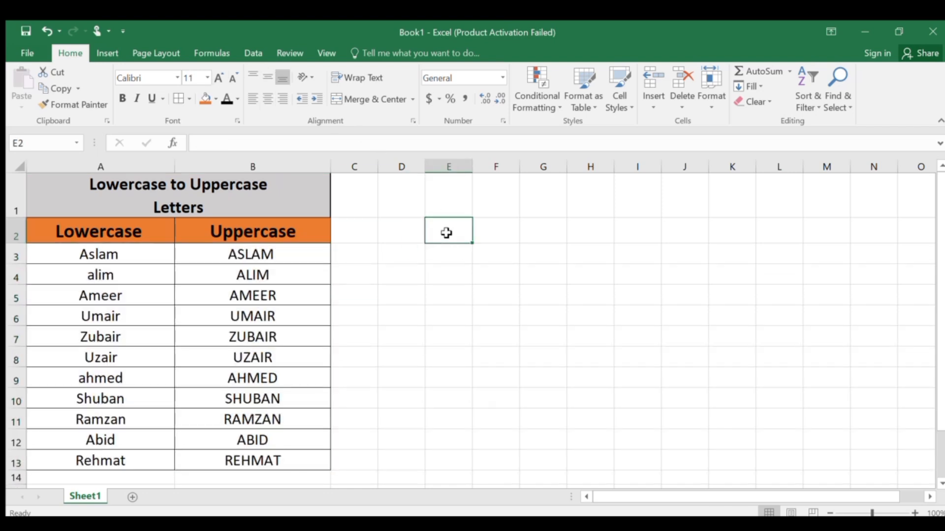
# Start saving the workbook and browse for a folder to save it in.
pyautogui.hotkey('ctrl', 's')
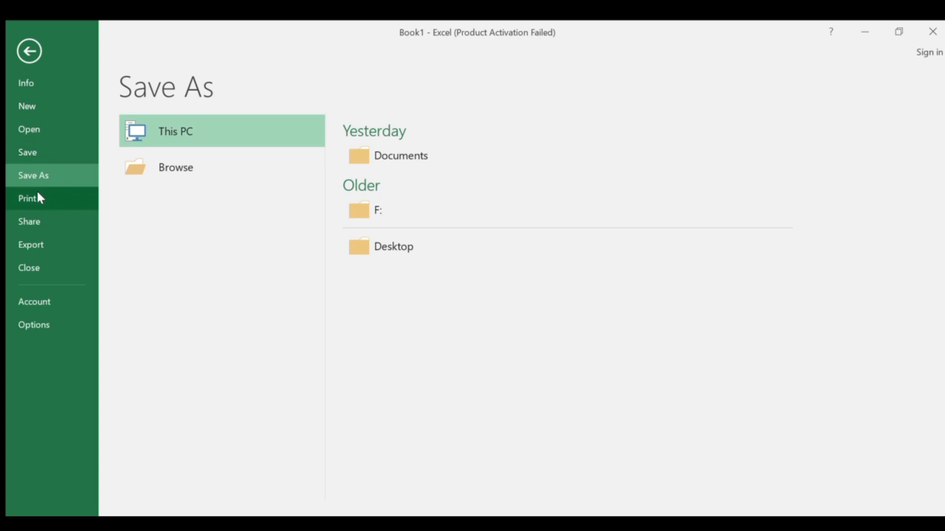
pyautogui.click(164, 154)
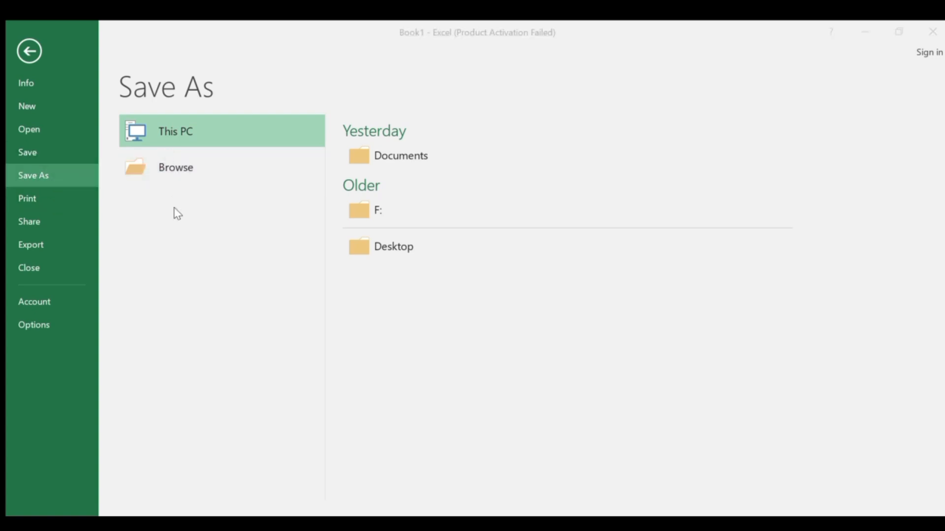